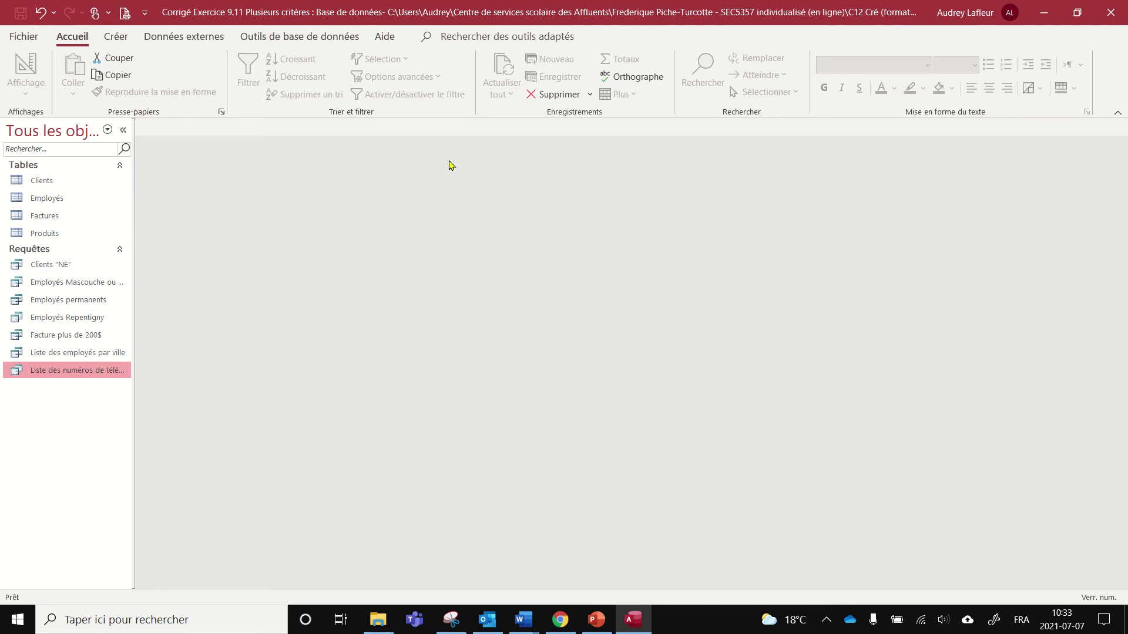
- Create a new query in Design view and add the Produits table to it
left_click(117, 37)
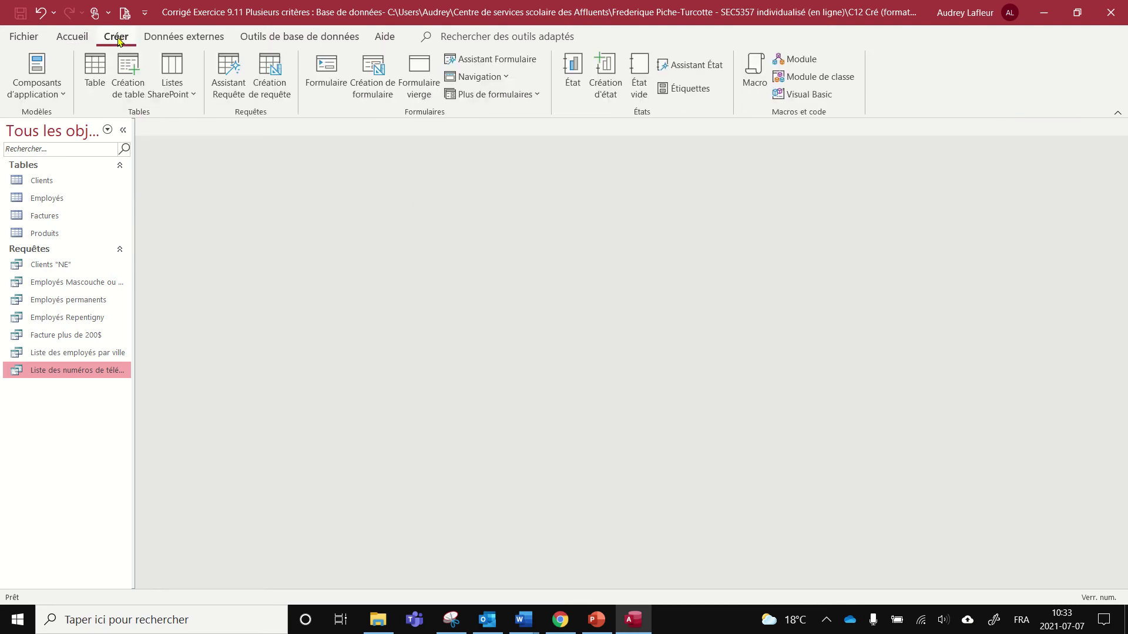
left_click(270, 84)
left_click(973, 162)
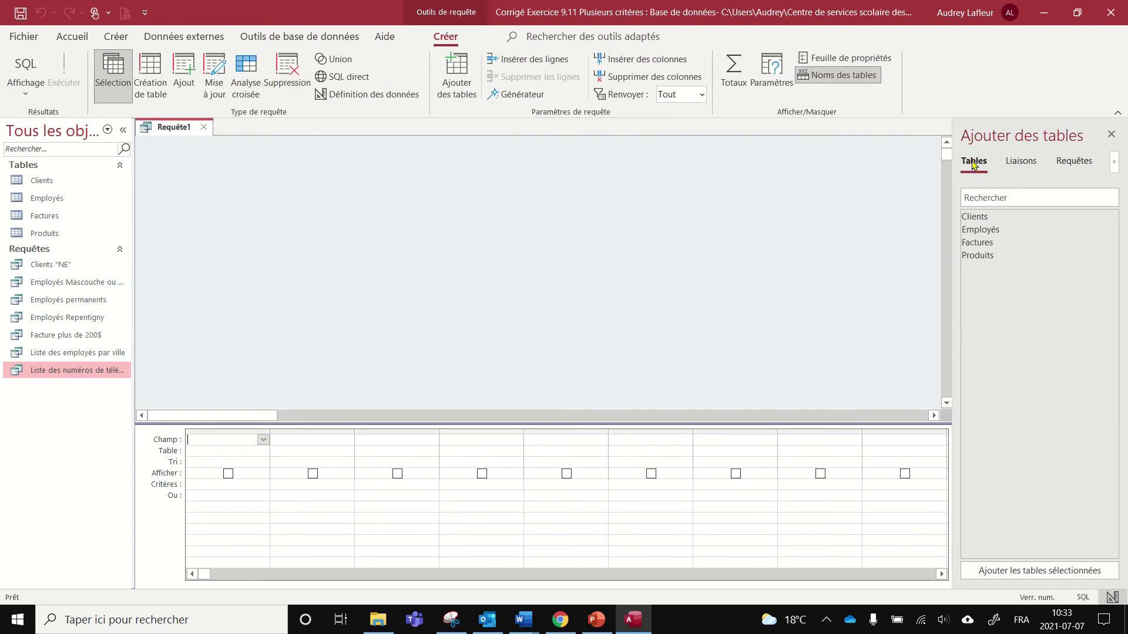
double_click(987, 256)
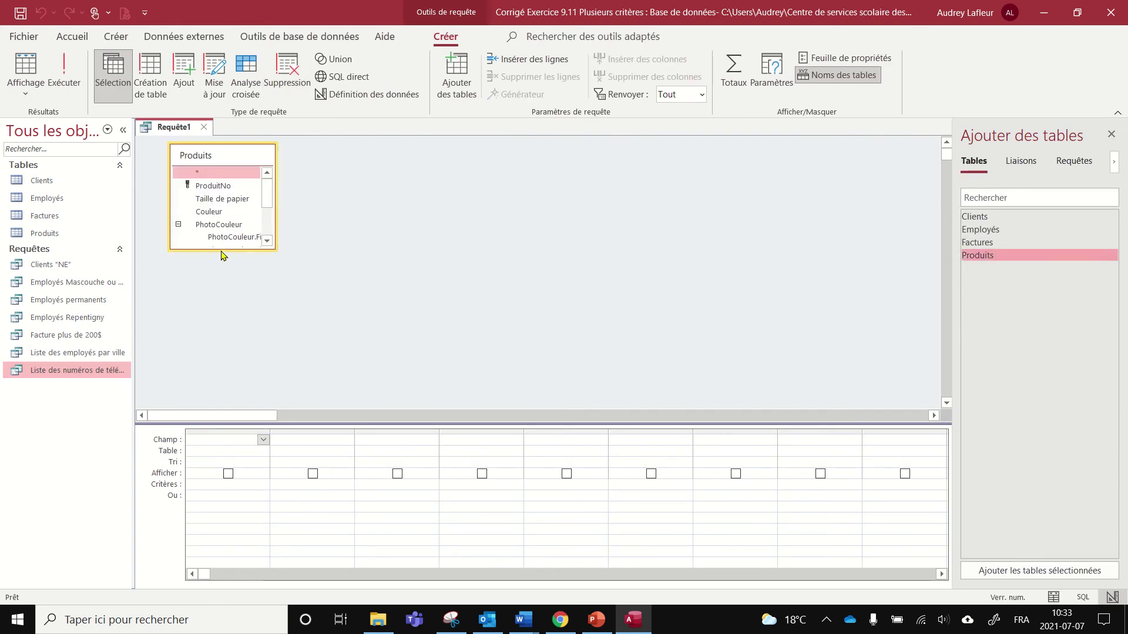
- Lengthen the Produits field list and add all its fields, from ProduitNo to PrixVente, to the query grid
left_click_drag(222, 249, 221, 386)
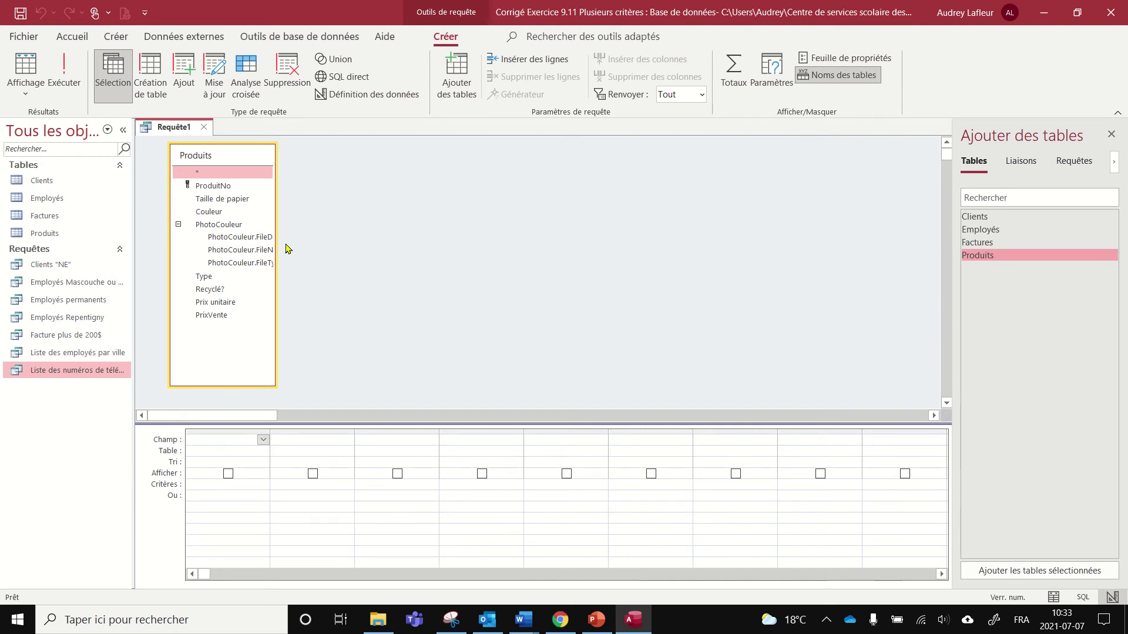
double_click(195, 155)
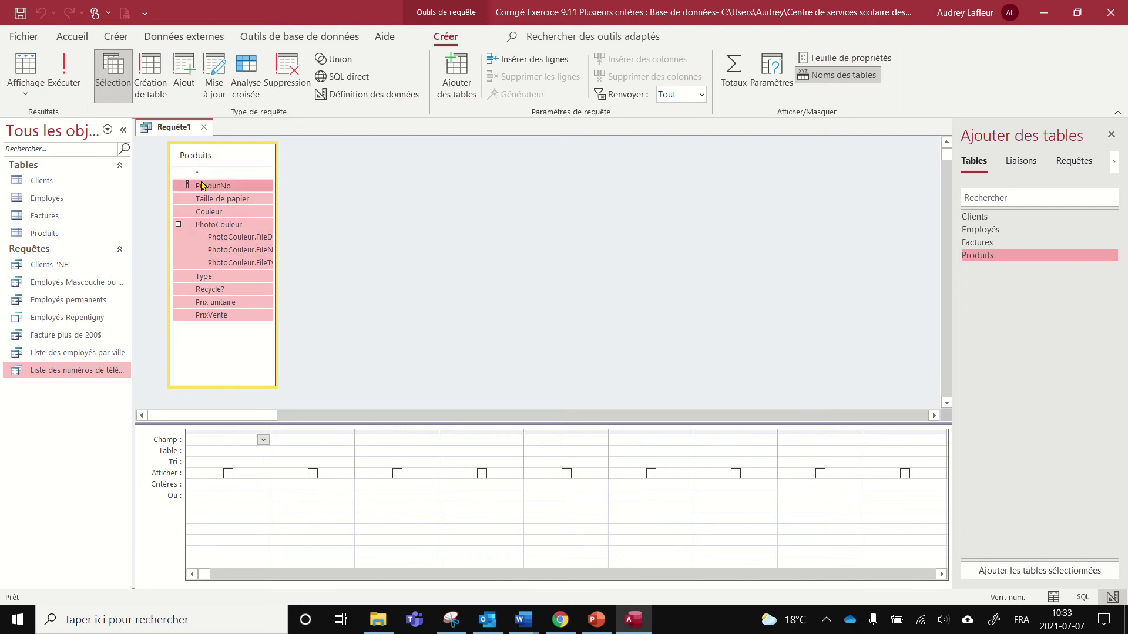
left_click_drag(200, 187, 233, 438)
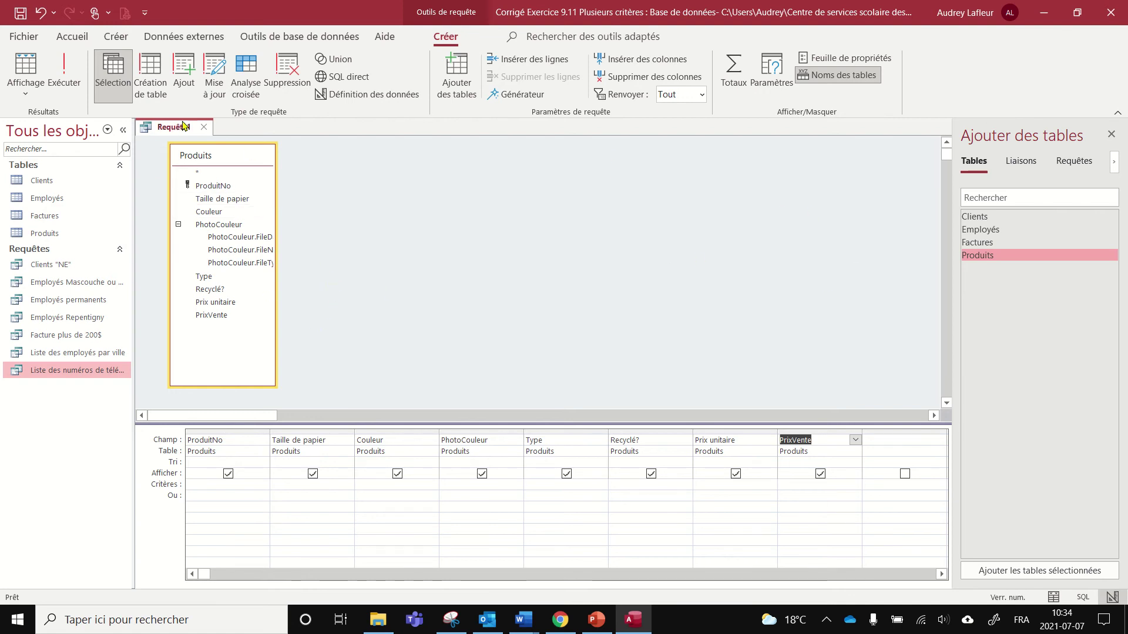
- Save the query under the name "Papier 8 1/2 * 11 à plus de 3,50$"
right_click(179, 127)
left_click(216, 135)
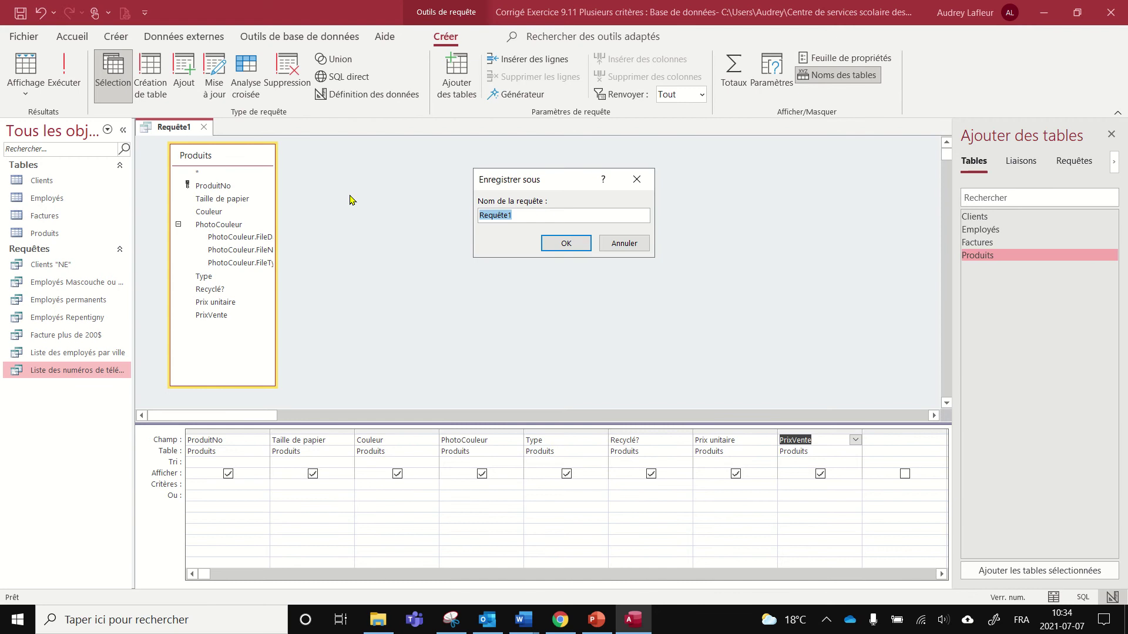
type("Ppa")
key("BackSpace")
key("BackSpace")
type("a")
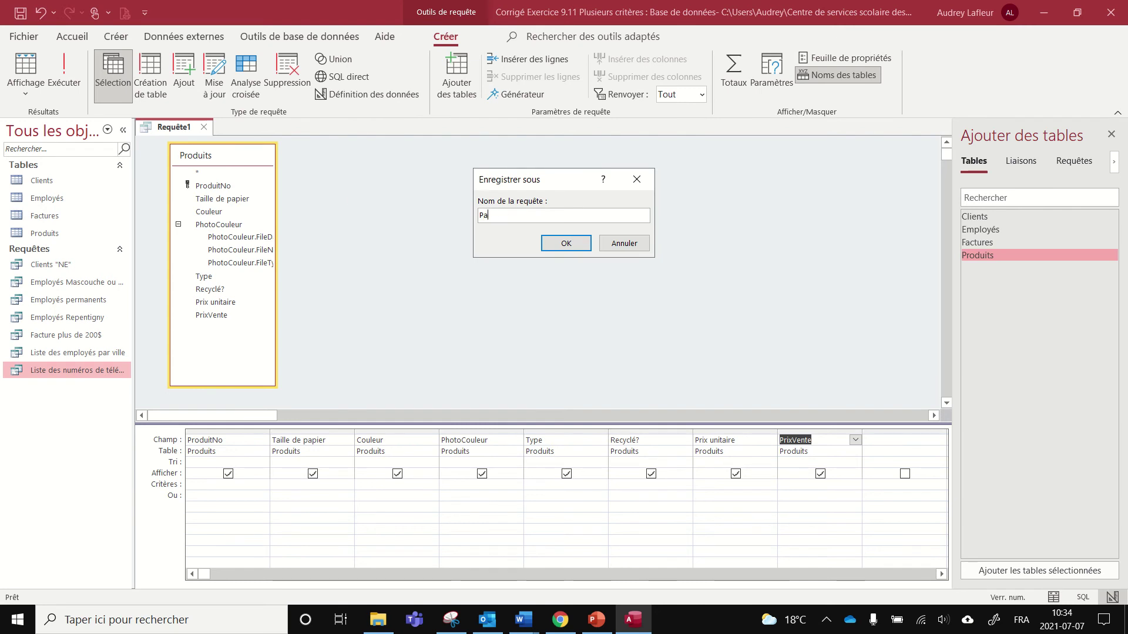
type("pier 8 1/2 * 11")
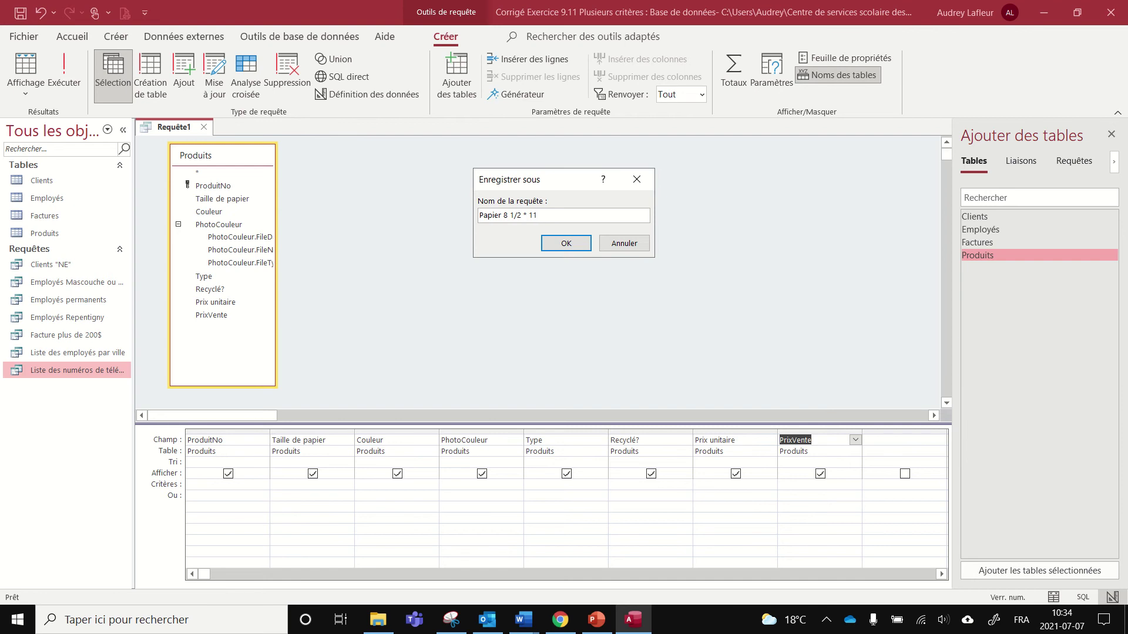
type(" à plus de 3,50$")
left_click(566, 247)
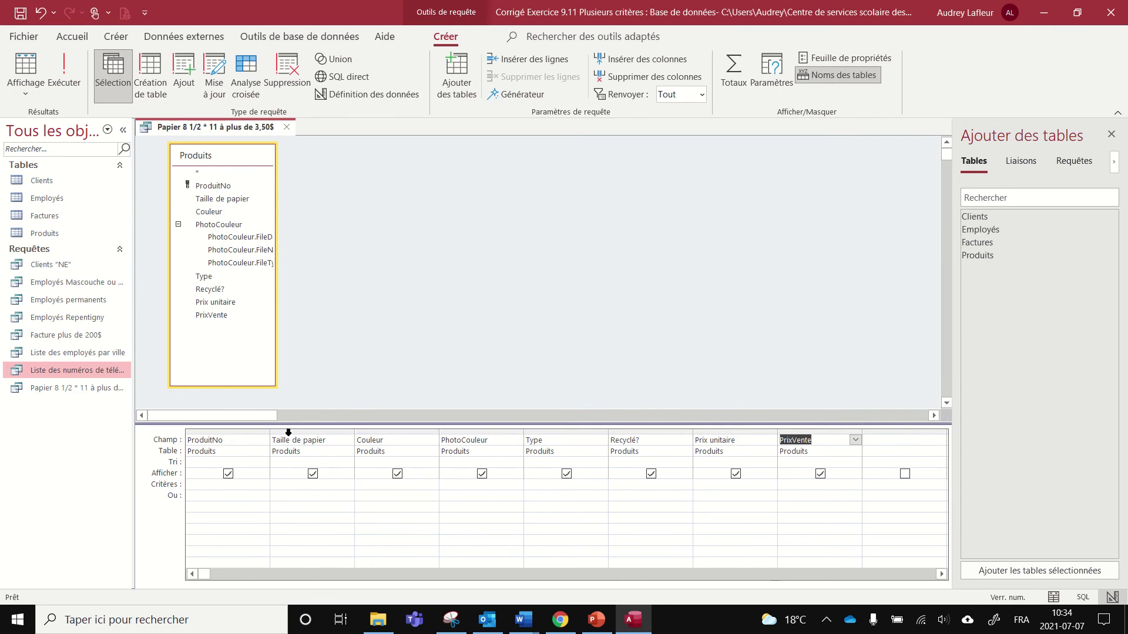
- Enter the criterion ="8 1/2 * 11" for the Taille de papier field
left_click(284, 482)
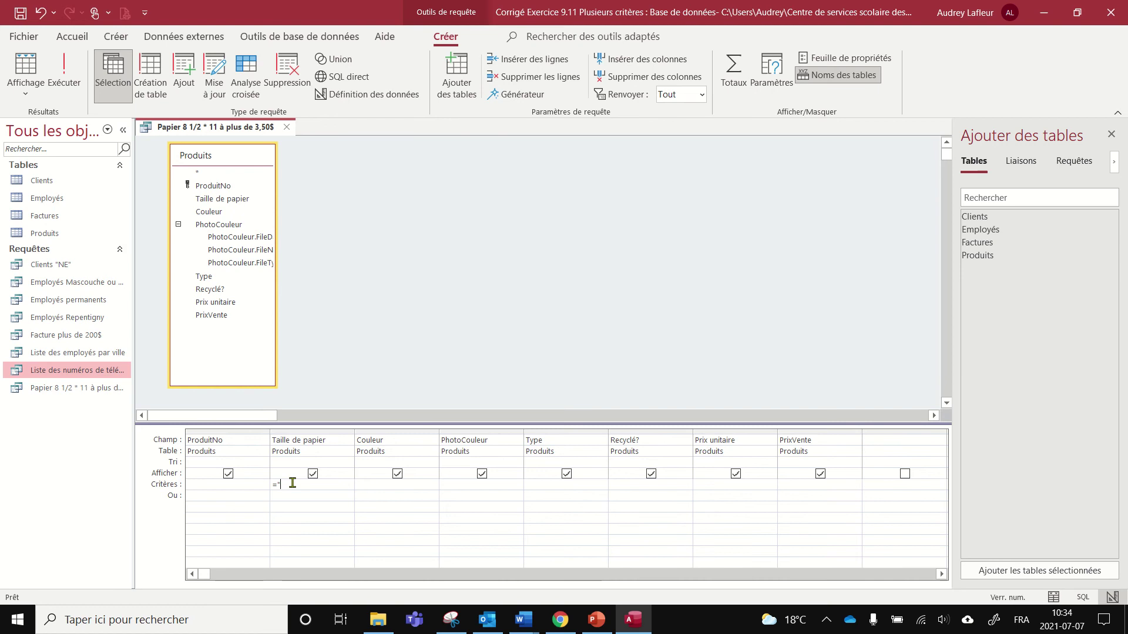
type("8 1/2 * 11\"")
left_click(388, 485)
key("Tab")
key("Tab")
- Enter the criterion >3,50 for the Prix unitaire field on the same criteria row as the paper size
left_click(713, 483)
type(">")
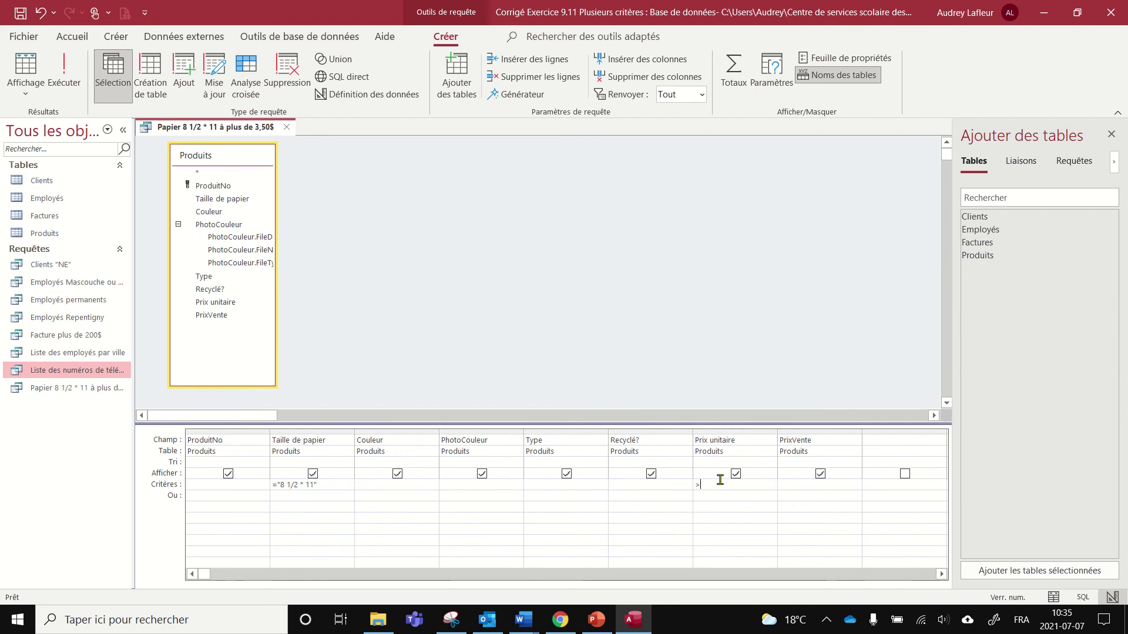
type("3,50")
left_click(722, 484)
- Save the query with its two criteria and run it
left_click(20, 13)
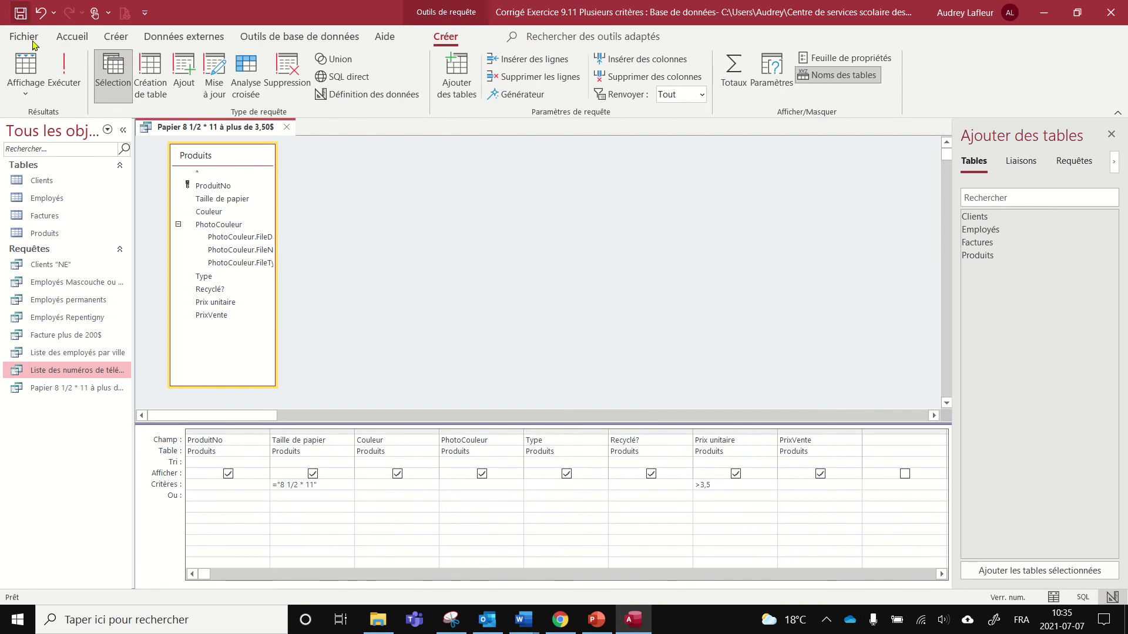
left_click(69, 78)
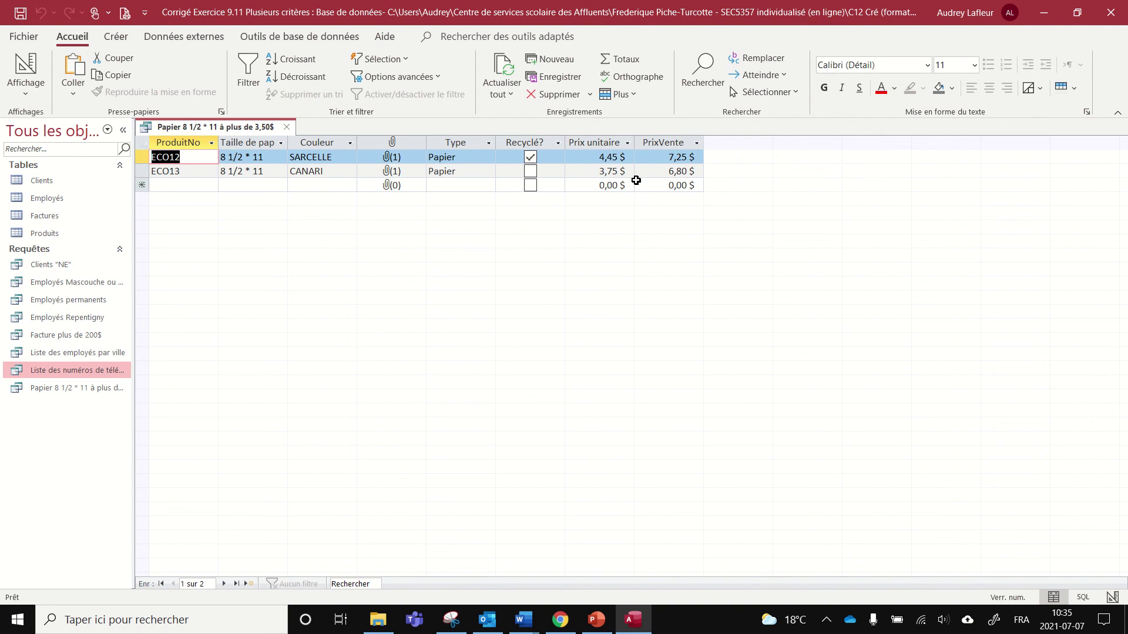
- In Design view, move the >3,5 criterion of Prix unitaire to the Ou row and run the query
left_click(26, 91)
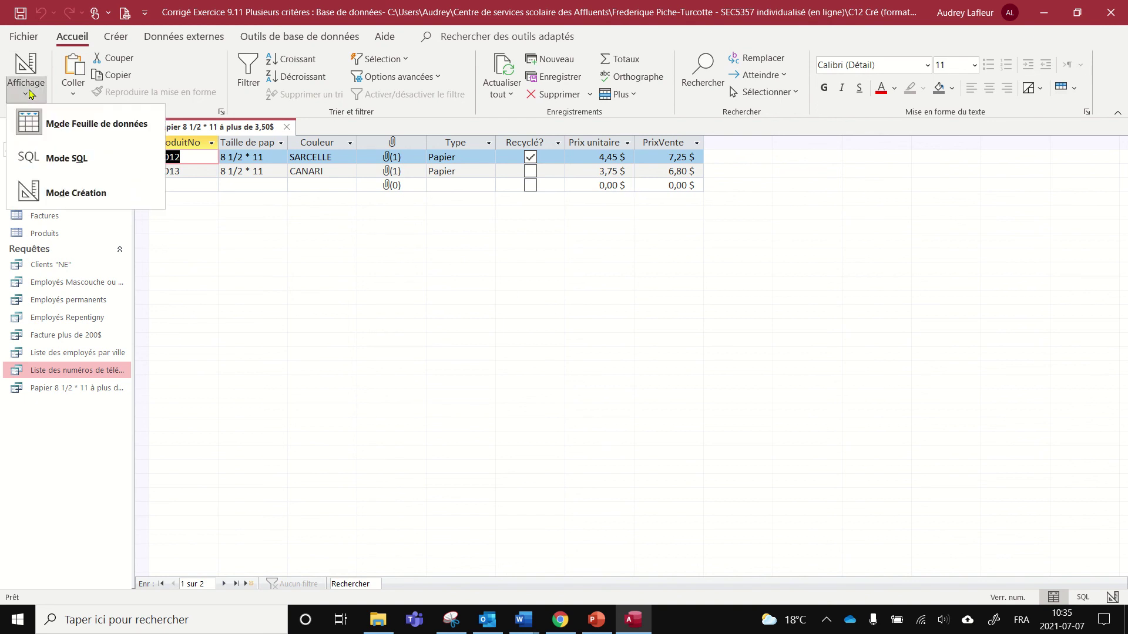
left_click(68, 192)
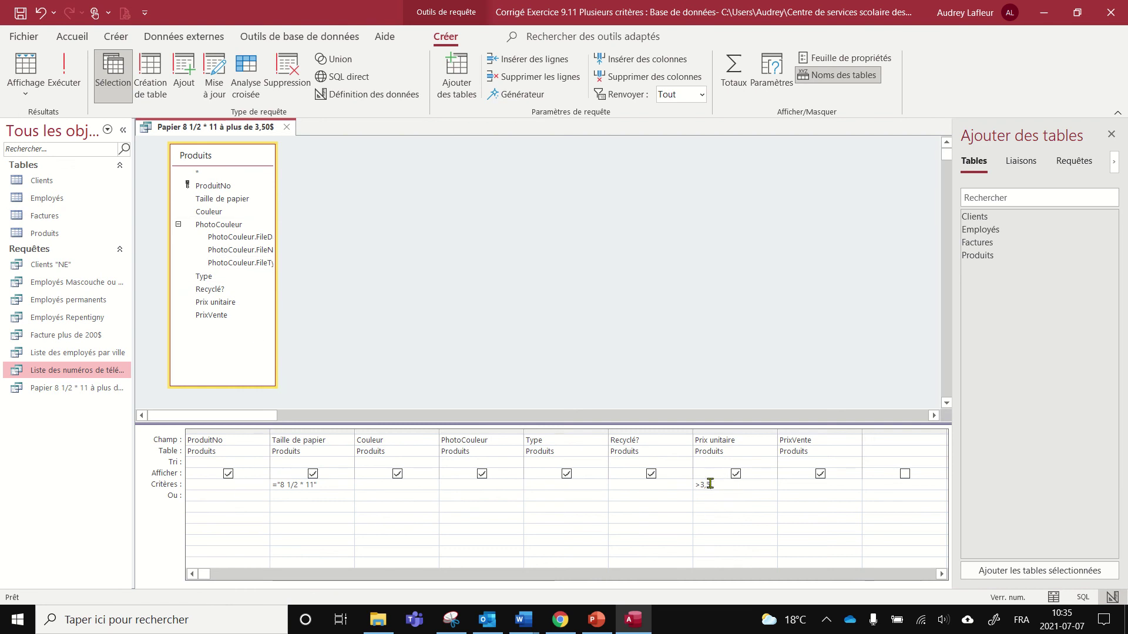
left_click_drag(711, 485, 681, 494)
key("ctrl+c")
key("Delete")
left_click(734, 500)
key("ctrl+v")
left_click(68, 89)
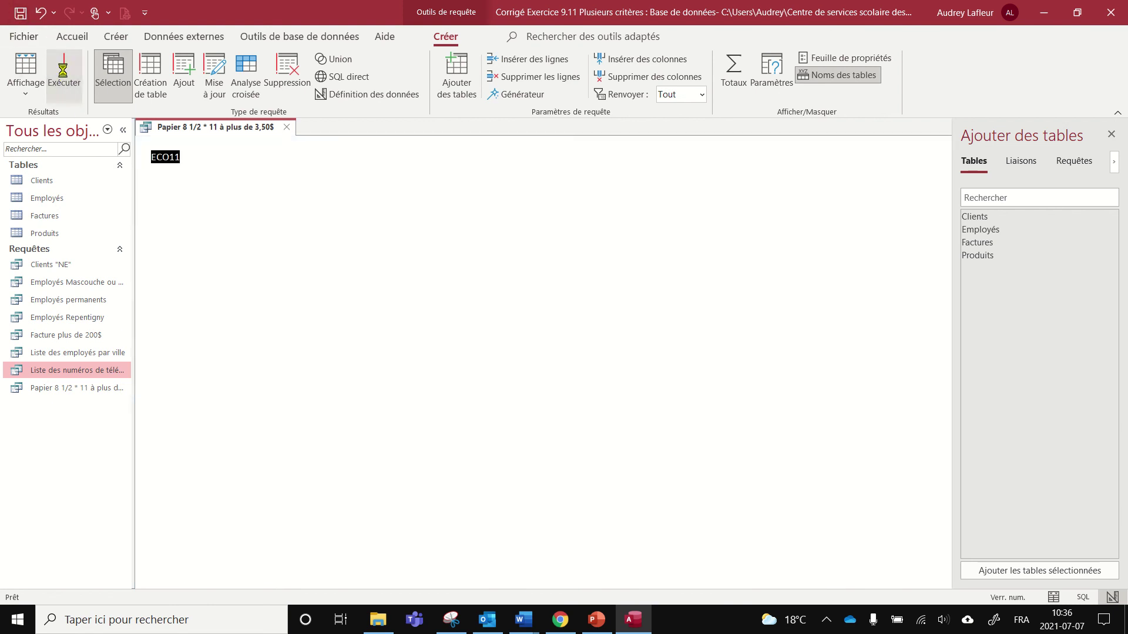